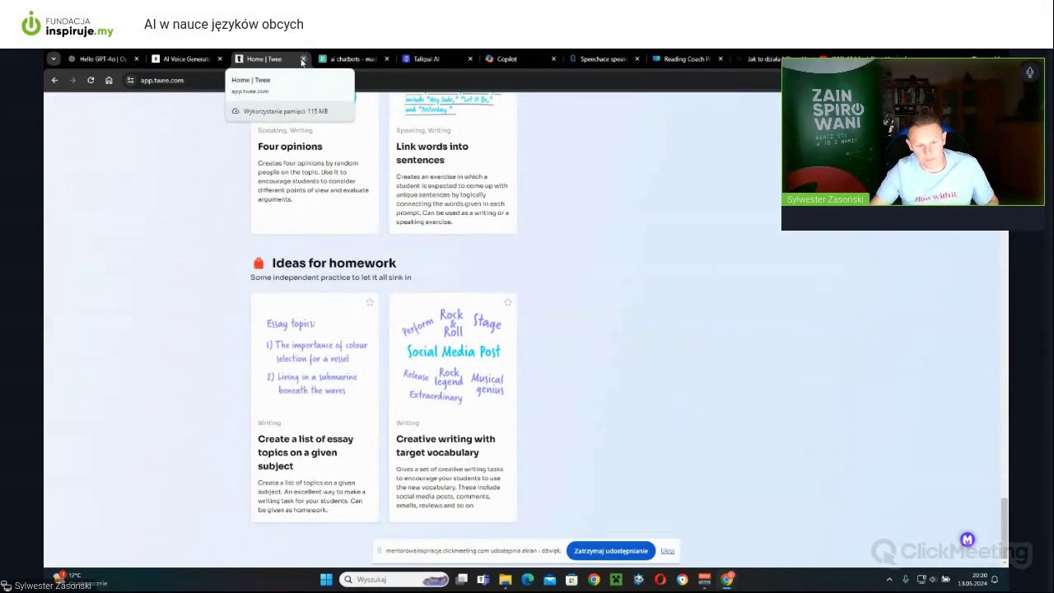
- Close the Twee page and switch to the ElevenLabs Speech Synthesis page, highlighting its web address
{"action": "left_click", "coordinate": [302, 59]}
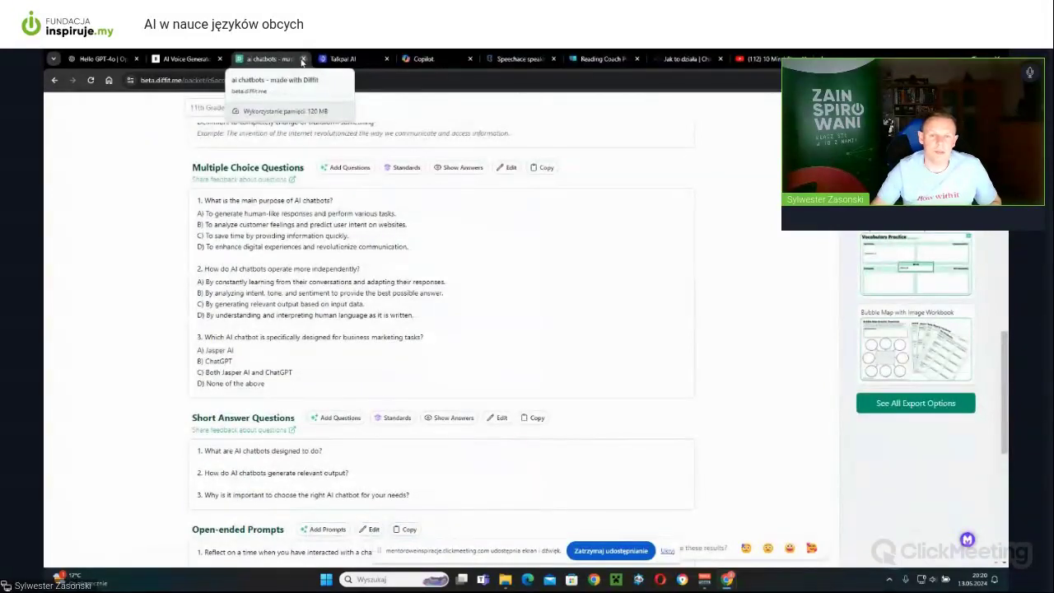
{"action": "left_click", "coordinate": [195, 57]}
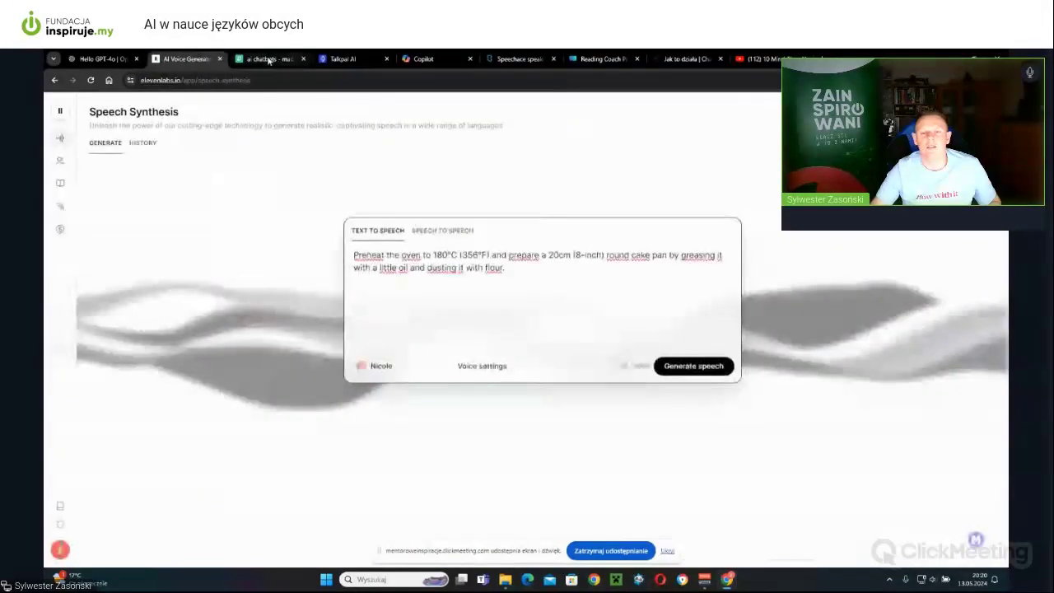
{"action": "left_click_drag", "start_coordinate": [181, 80], "coordinate": [104, 80]}
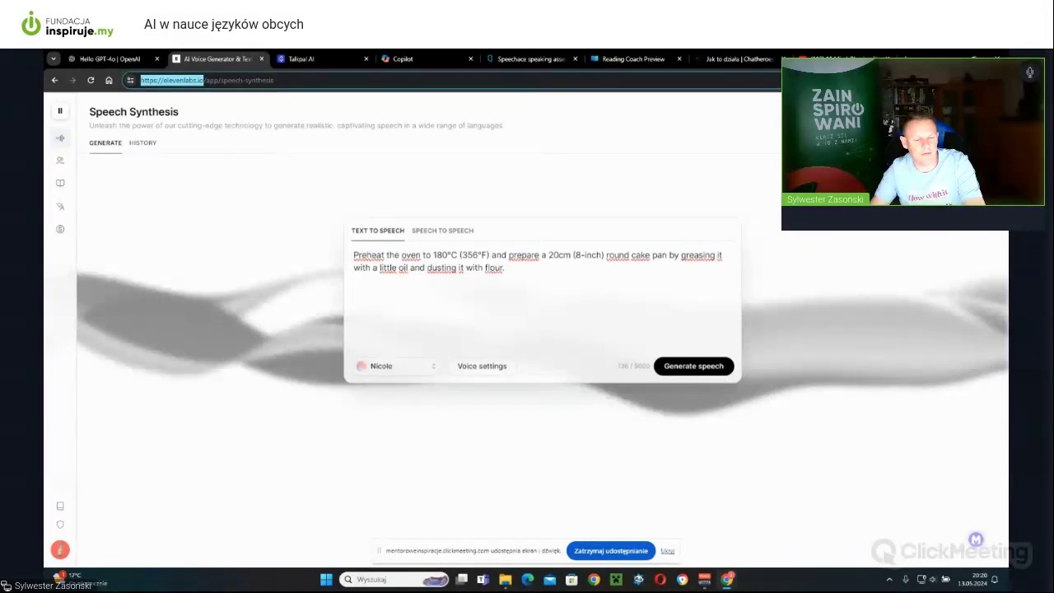
{"action": "key", "text": "Escape"}
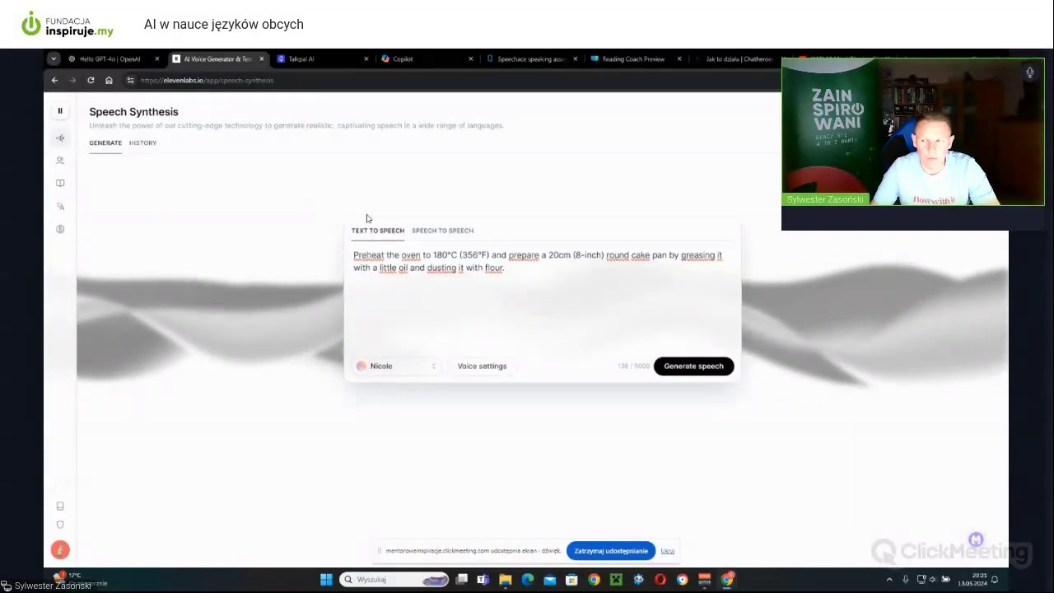
- Browse the list of premade voices available for text to speech
{"action": "left_click", "coordinate": [414, 374]}
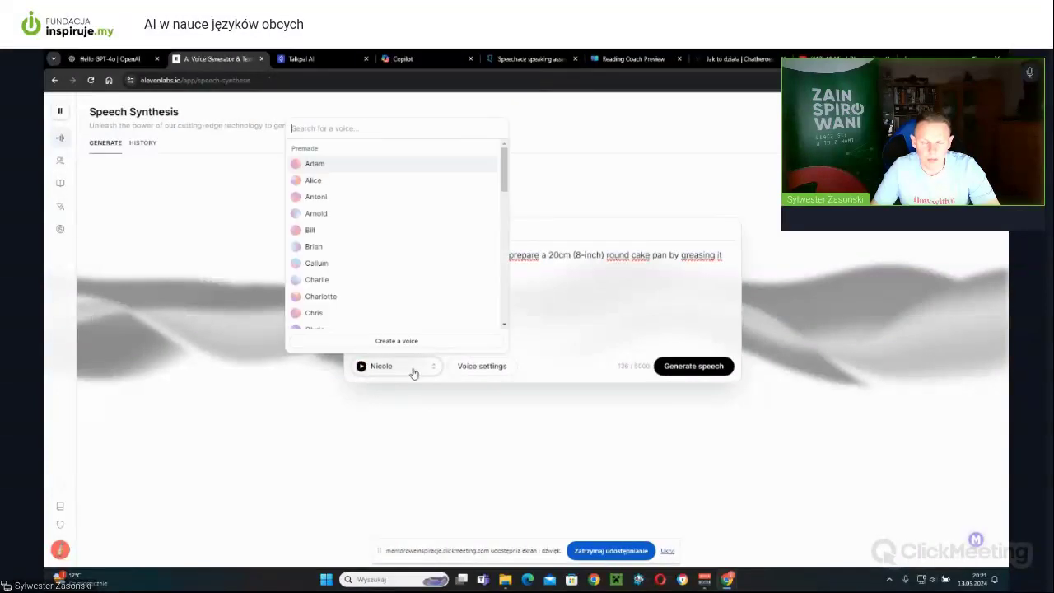
{"action": "scroll", "coordinate": [402, 222], "scroll_direction": "down", "scroll_amount": 6}
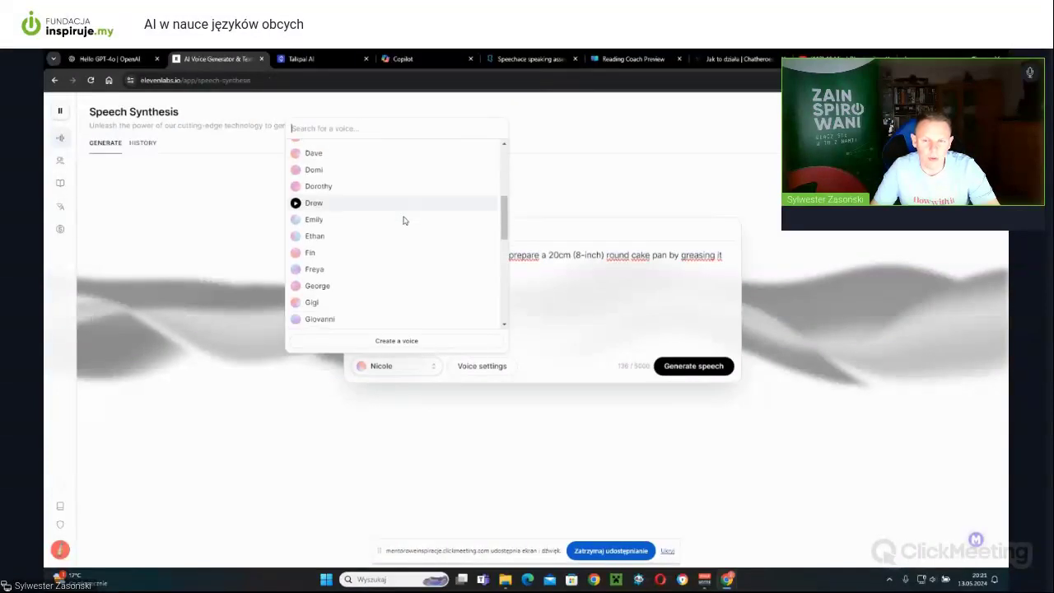
{"action": "scroll", "coordinate": [402, 220], "scroll_direction": "up", "scroll_amount": 6}
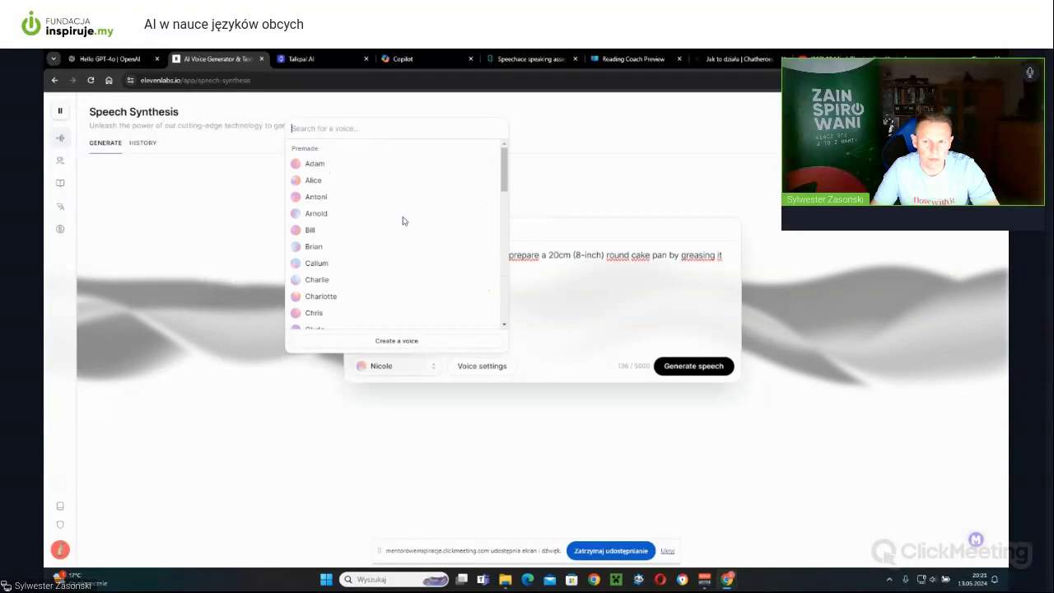
{"action": "left_click", "coordinate": [604, 202]}
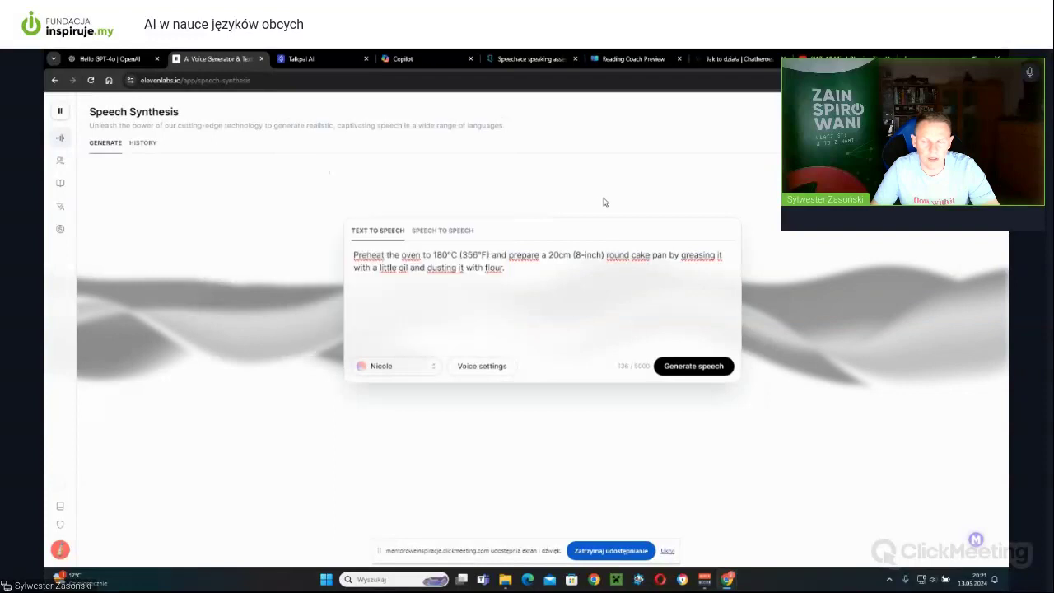
- Review the voice settings and speech models, and generate speech from the cake recipe text with the Nicole voice
{"action": "left_click", "coordinate": [500, 371]}
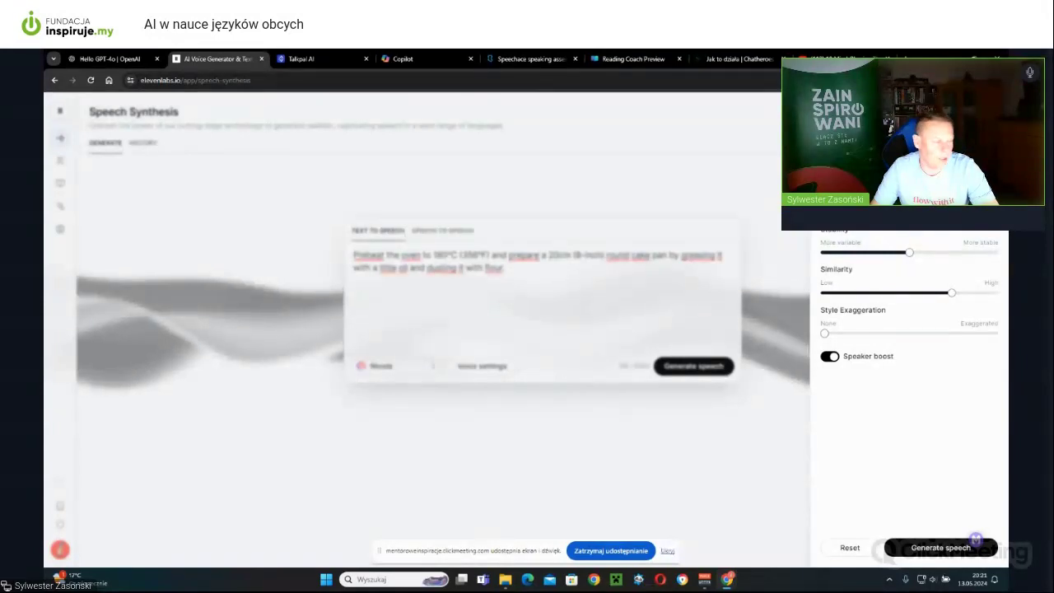
{"action": "left_click", "coordinate": [906, 198]}
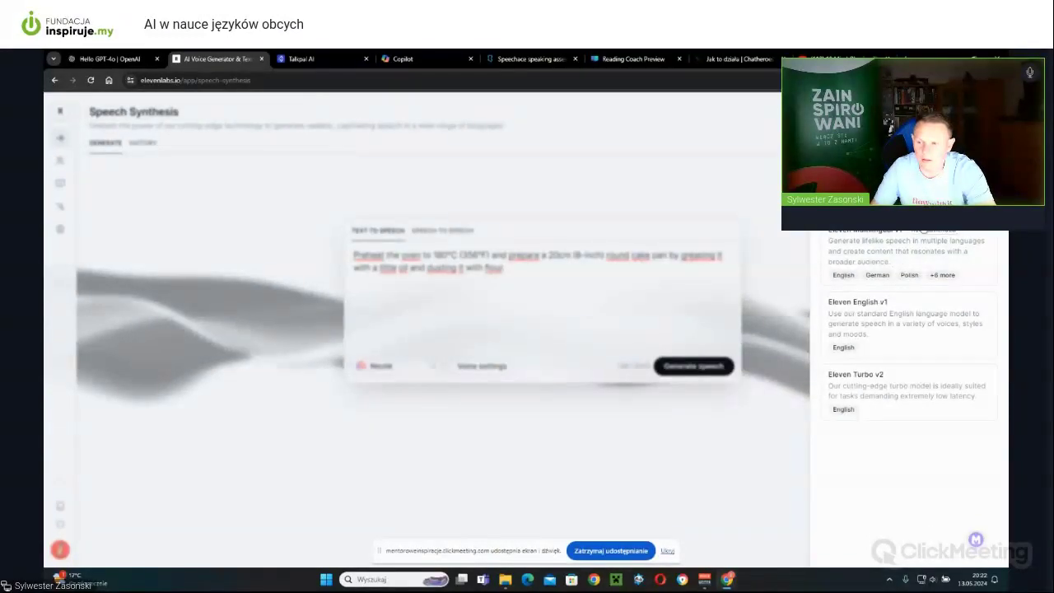
{"action": "left_click", "coordinate": [912, 271]}
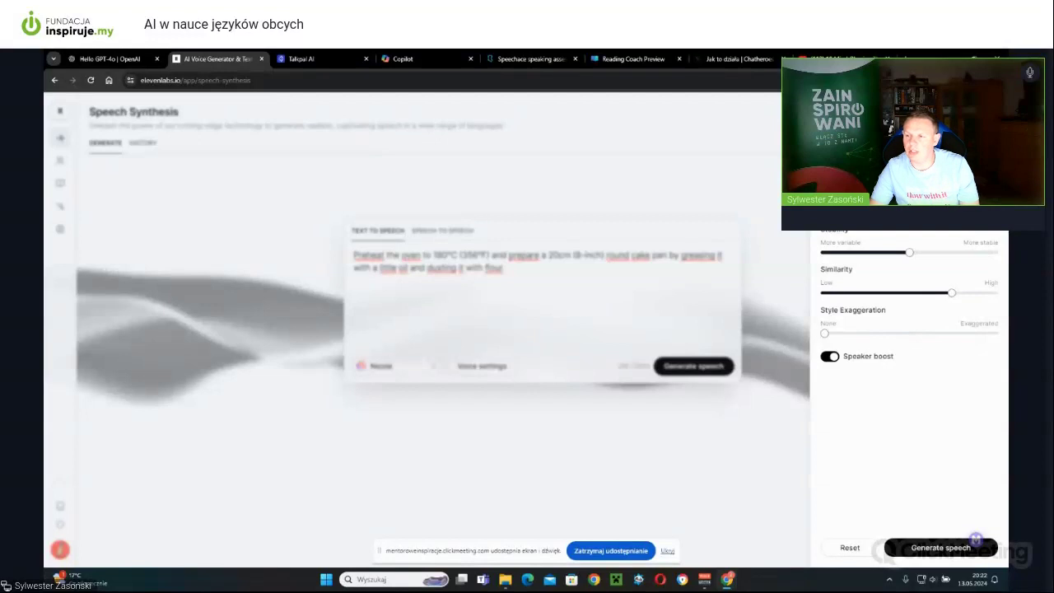
{"action": "key", "text": "Escape"}
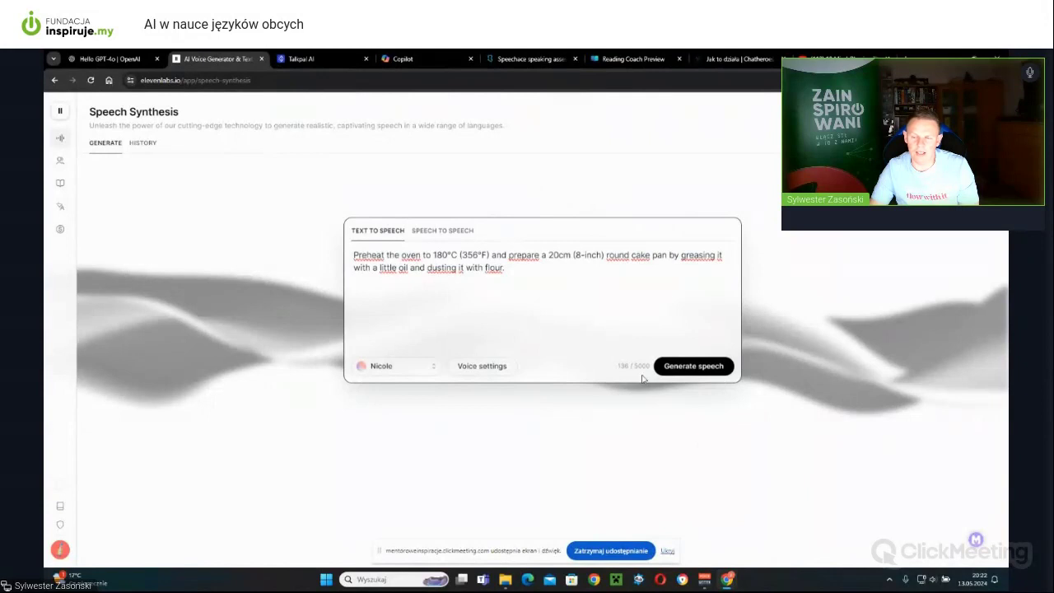
{"action": "left_click", "coordinate": [690, 368]}
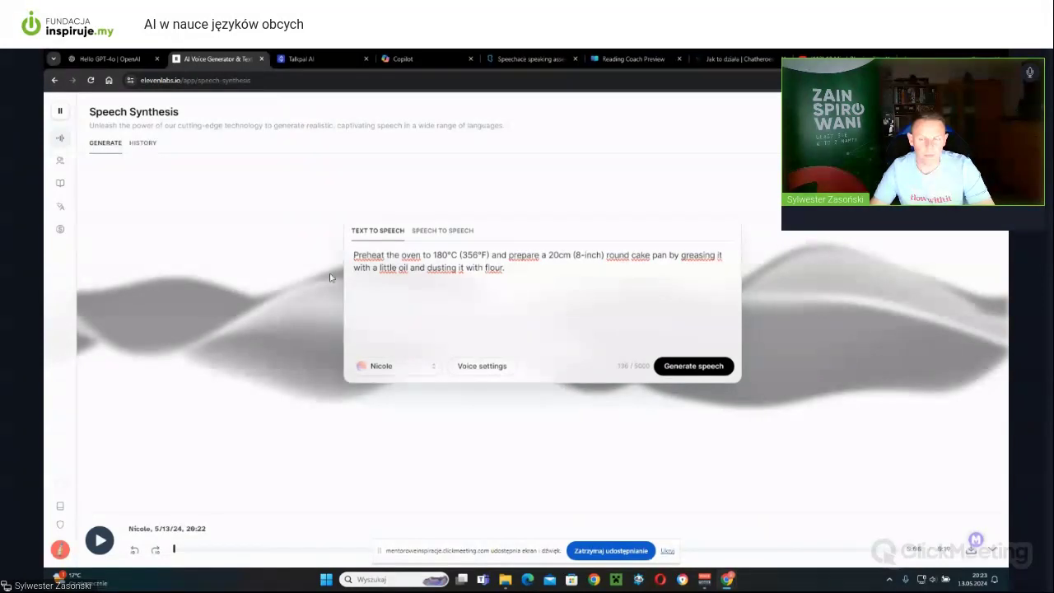
- Open VoiceLab and review the types of voice that can be created
{"action": "left_click", "coordinate": [66, 168]}
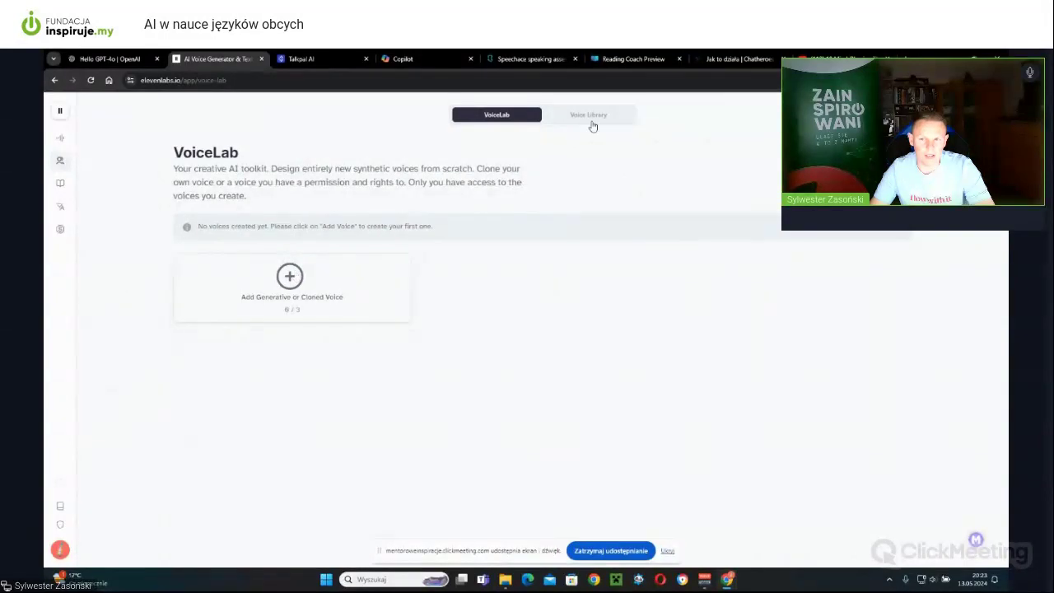
{"action": "left_click", "coordinate": [288, 279]}
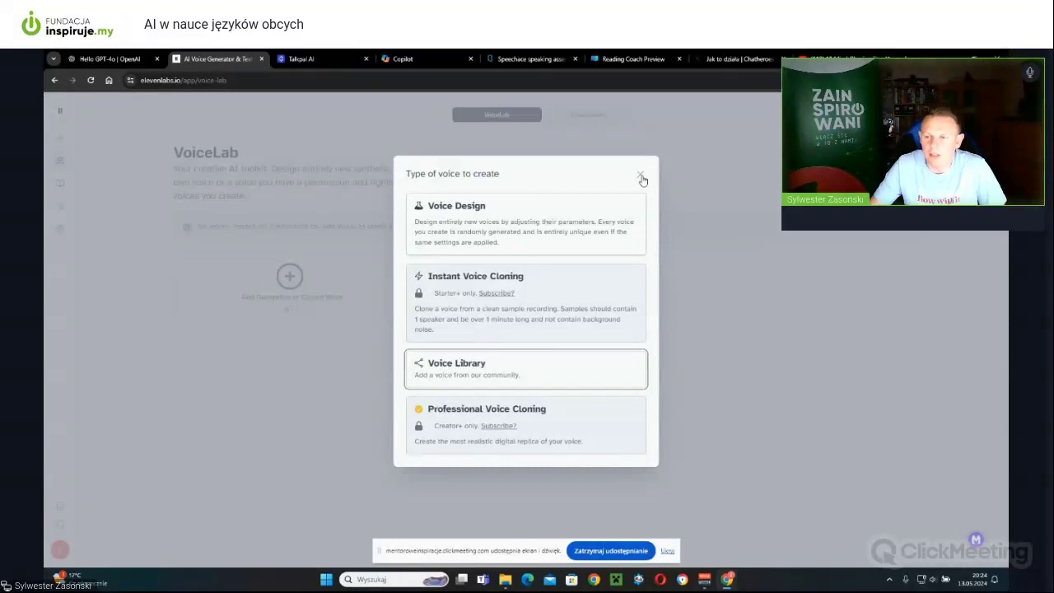
{"action": "left_click", "coordinate": [641, 178]}
- Browse the Voice Library, play the Natasha - Gentle Meditation sample, and return to Speech Synthesis
{"action": "left_click", "coordinate": [609, 117]}
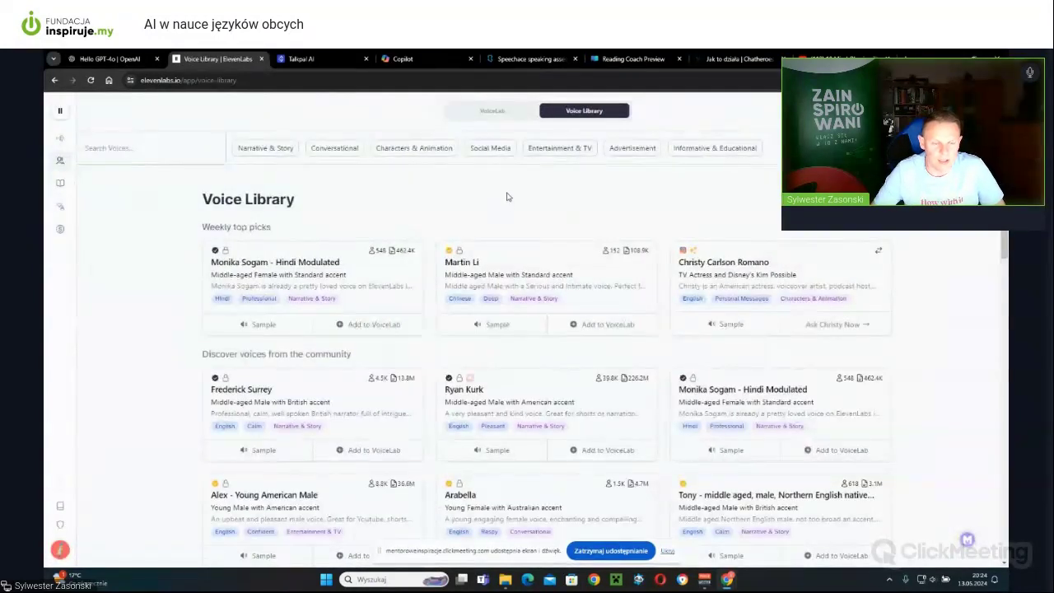
{"action": "scroll", "coordinate": [505, 198], "scroll_direction": "down", "scroll_amount": 10}
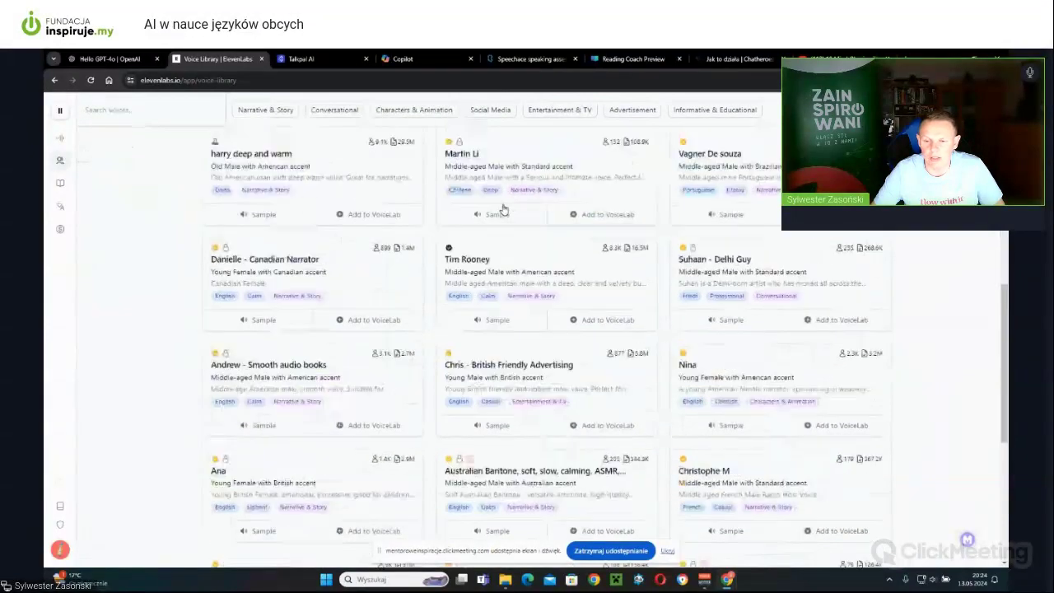
{"action": "scroll", "coordinate": [506, 207], "scroll_direction": "down", "scroll_amount": 15}
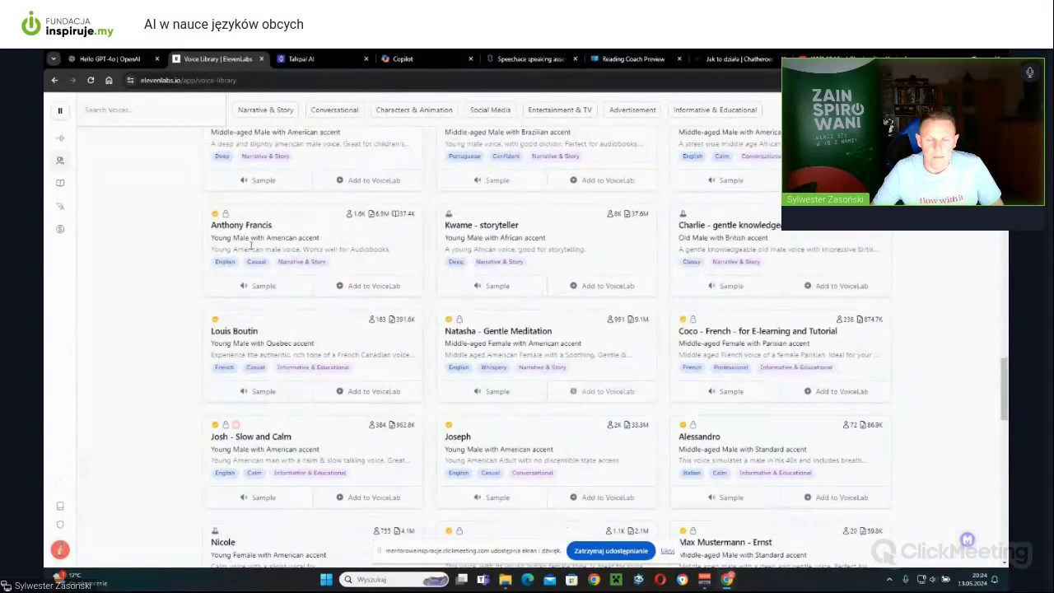
{"action": "scroll", "coordinate": [434, 243], "scroll_direction": "down", "scroll_amount": 2}
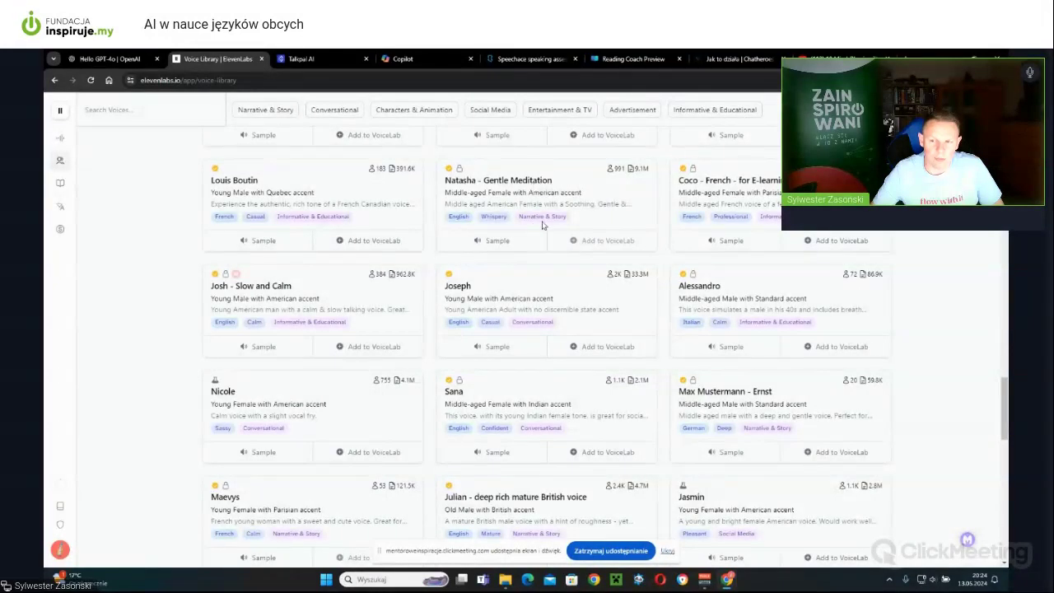
{"action": "left_click", "coordinate": [497, 240]}
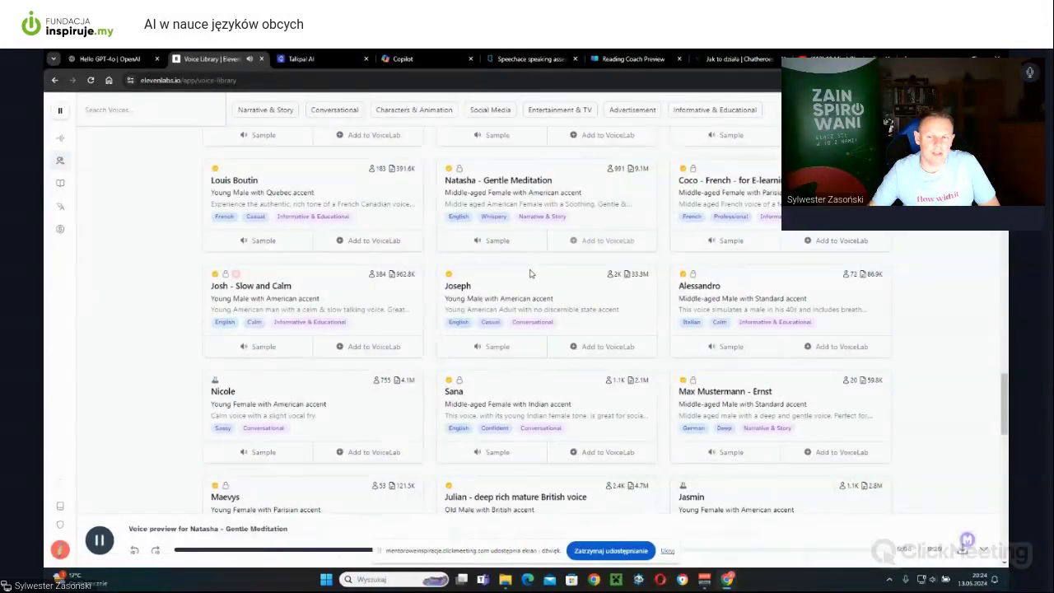
{"action": "scroll", "coordinate": [529, 308], "scroll_direction": "up", "scroll_amount": 5}
{"action": "scroll", "coordinate": [529, 308], "scroll_direction": "up", "scroll_amount": 10}
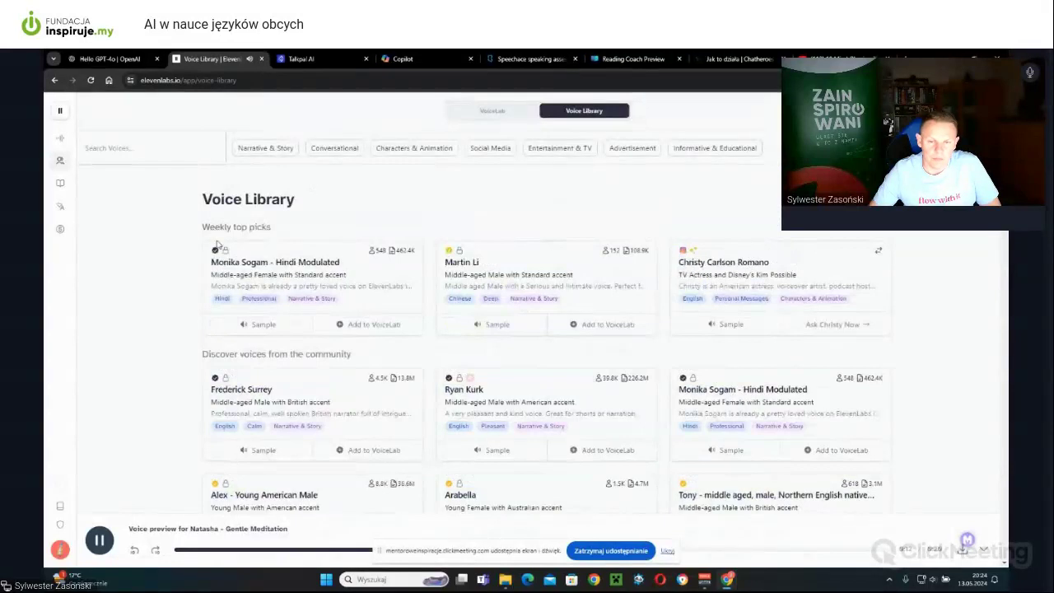
{"action": "mouse_move", "coordinate": [228, 250]}
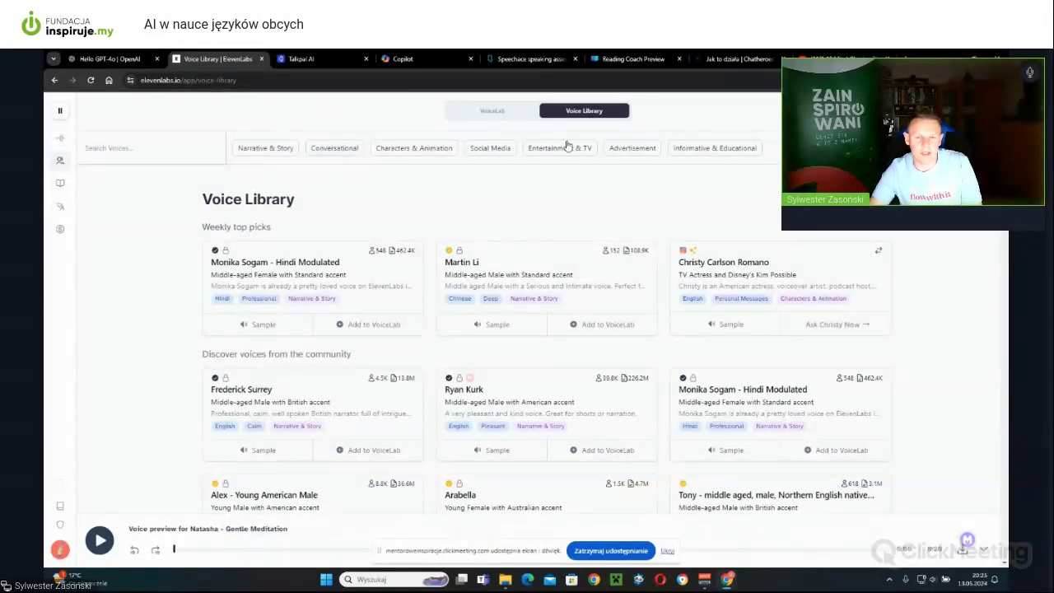
{"action": "left_click", "coordinate": [59, 138]}
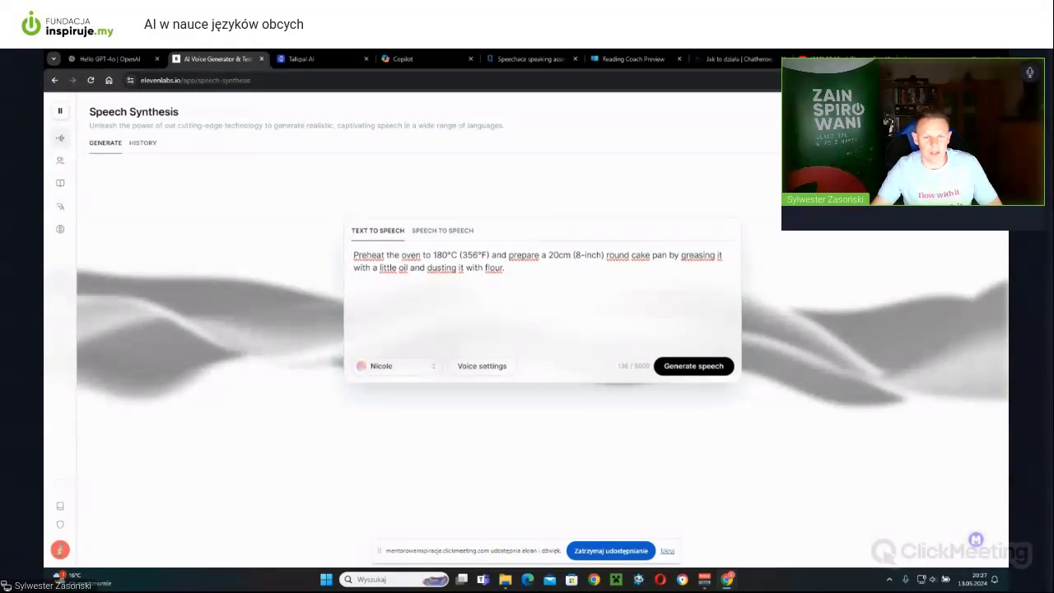
- Switch to Talkpal AI and examine the learning modes on its dashboard, from Chat to Photo Mode
{"action": "left_click", "coordinate": [304, 60]}
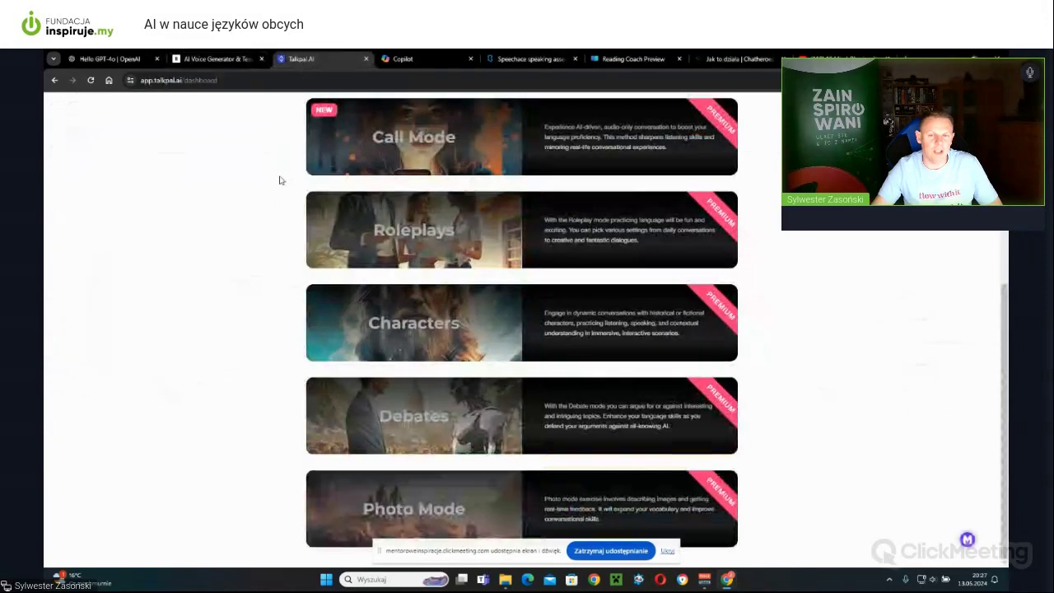
{"action": "scroll", "coordinate": [247, 182], "scroll_direction": "up", "scroll_amount": 3}
{"action": "scroll", "coordinate": [249, 183], "scroll_direction": "up", "scroll_amount": 1}
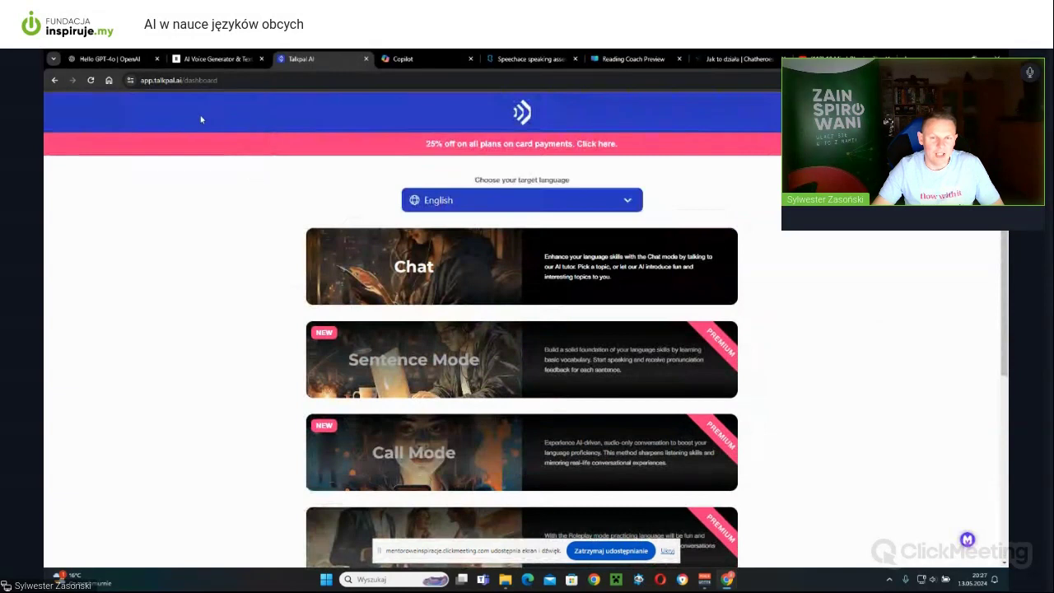
{"action": "left_click_drag", "start_coordinate": [185, 80], "coordinate": [123, 82]}
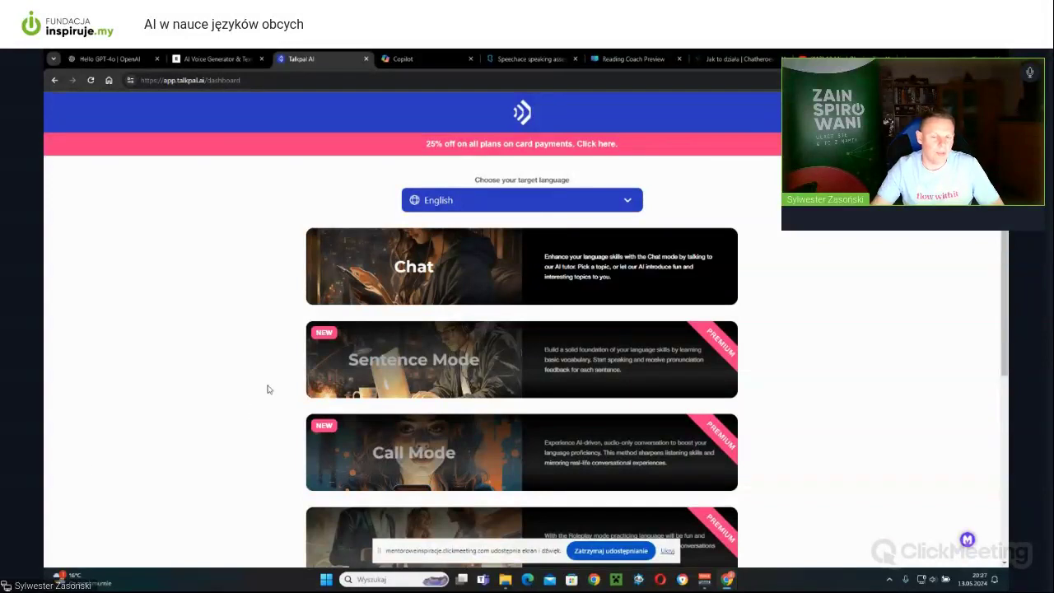
{"action": "scroll", "coordinate": [453, 218], "scroll_direction": "down", "scroll_amount": 3}
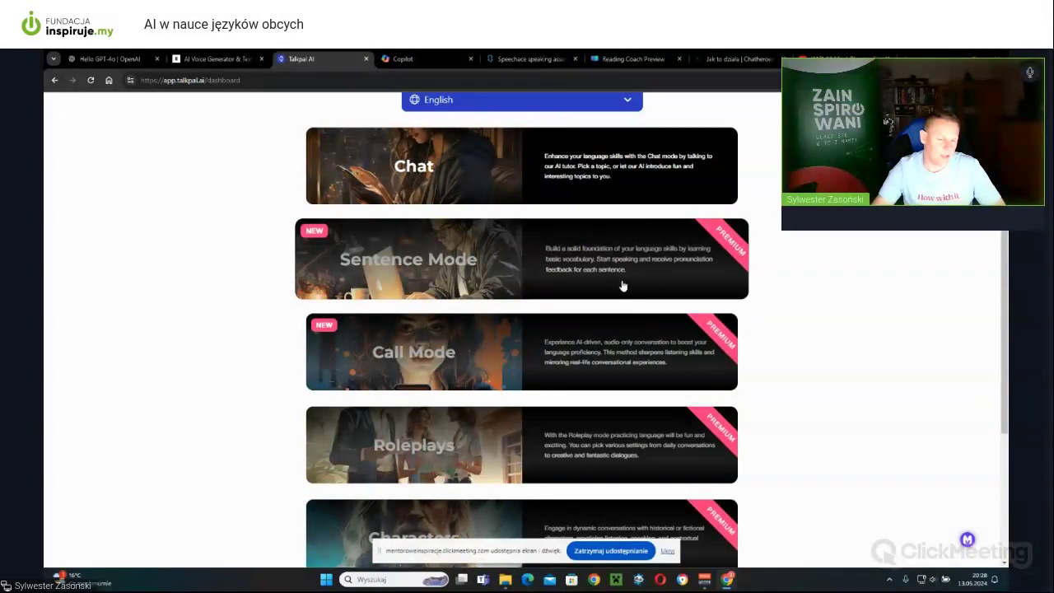
{"action": "scroll", "coordinate": [614, 247], "scroll_direction": "down", "scroll_amount": 5}
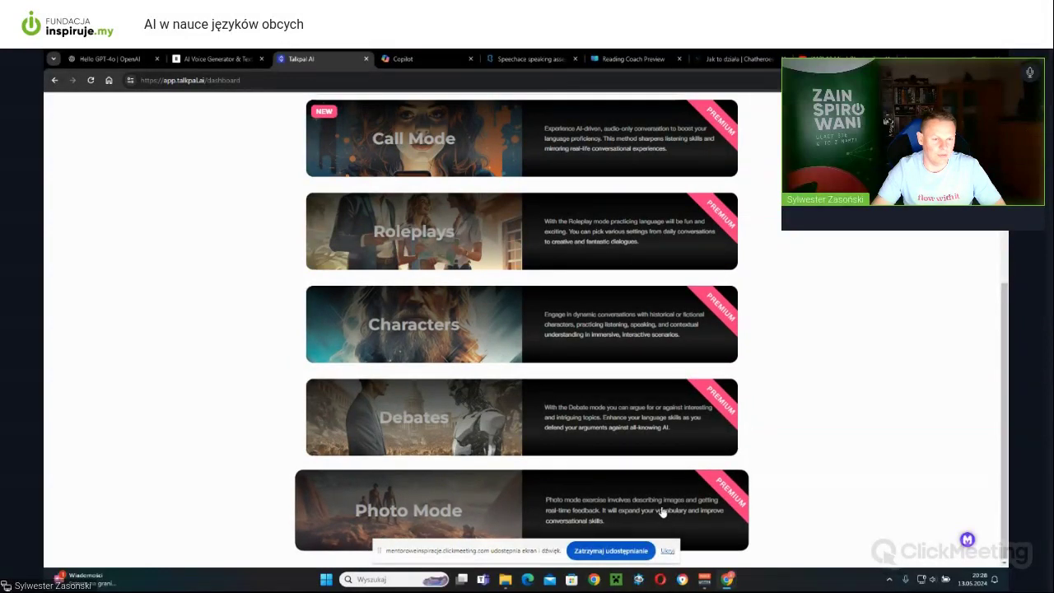
- Open Talkpal's Chat mode and hide the screen-sharing notification covering the message box
{"action": "scroll", "coordinate": [663, 510], "scroll_direction": "up", "scroll_amount": 5}
{"action": "left_click", "coordinate": [617, 265]}
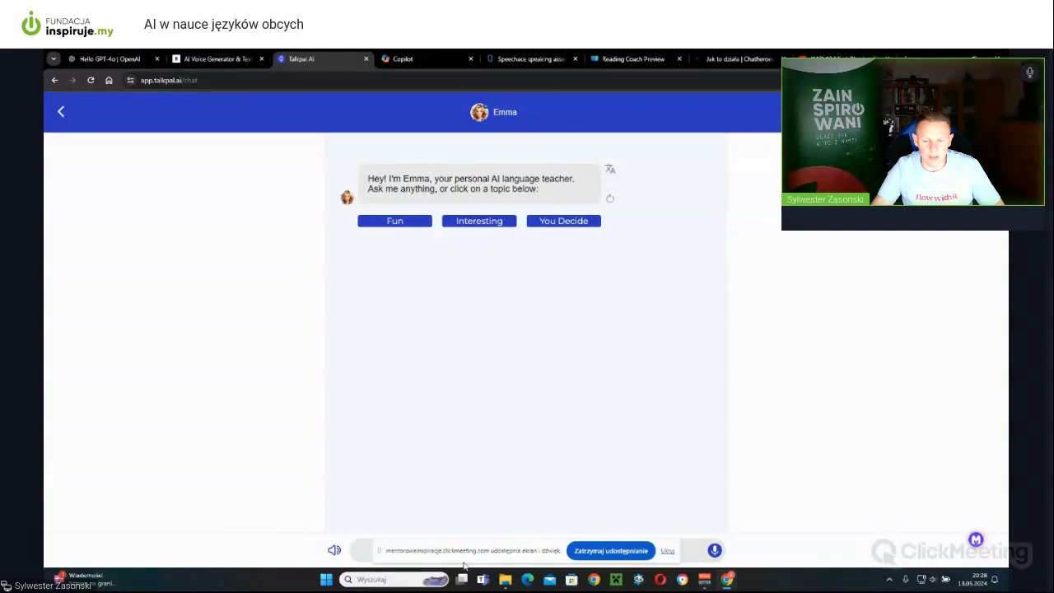
{"action": "left_click", "coordinate": [667, 552]}
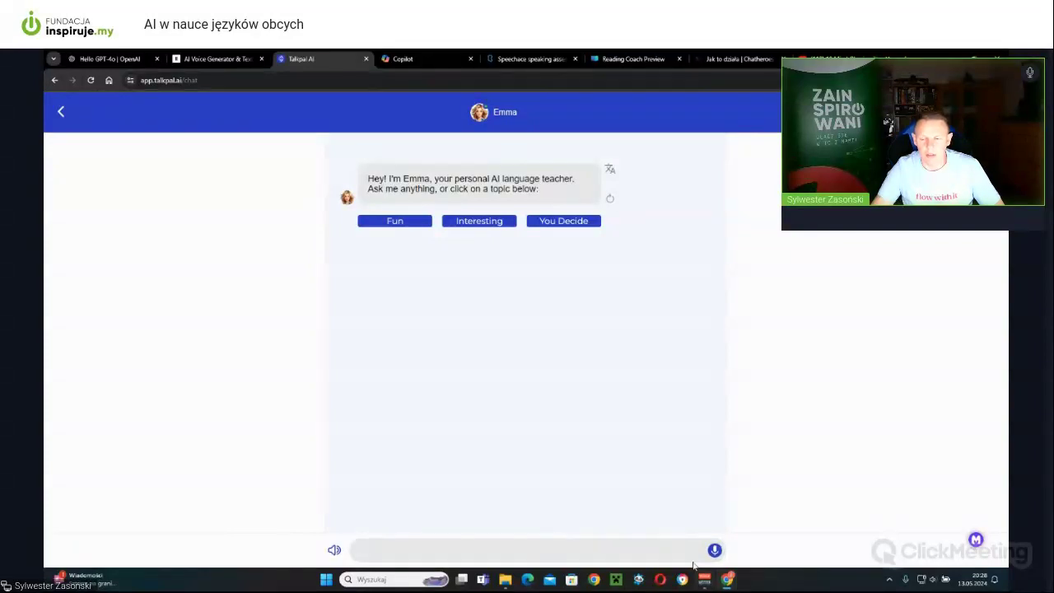